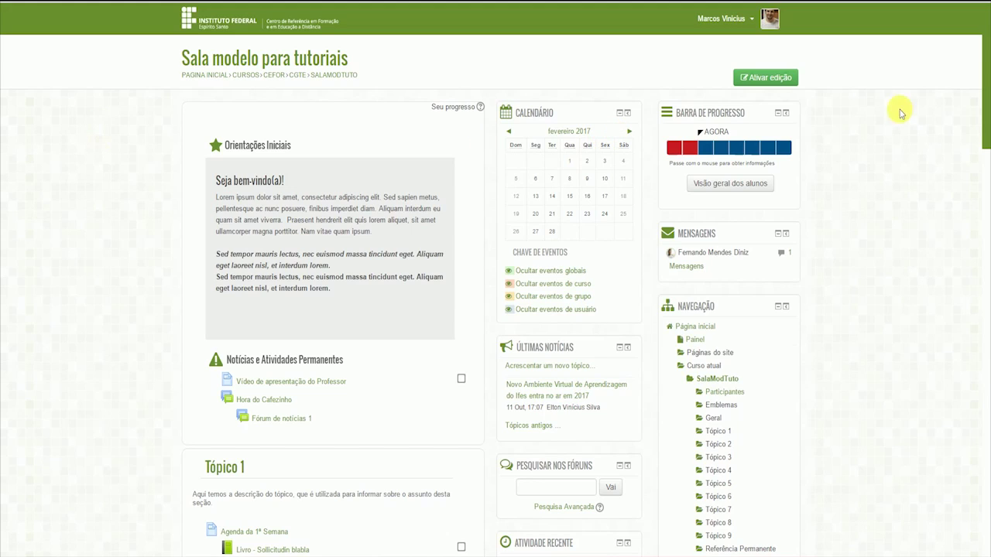
- Open the gradebook setup page (Configuração do Livro de Notas) of the course Sala modelo para tutoriais
drag(987, 81, 983, 209)
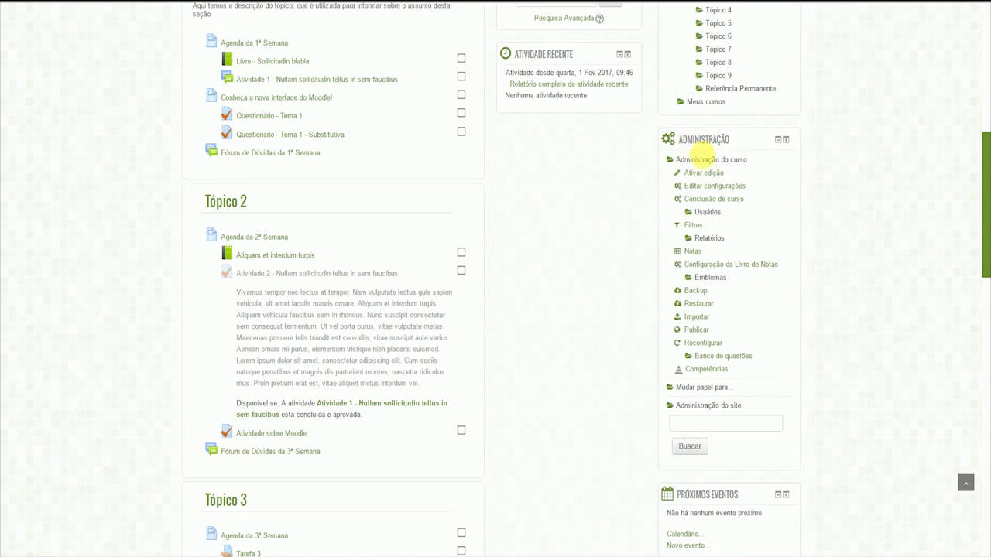
click(748, 264)
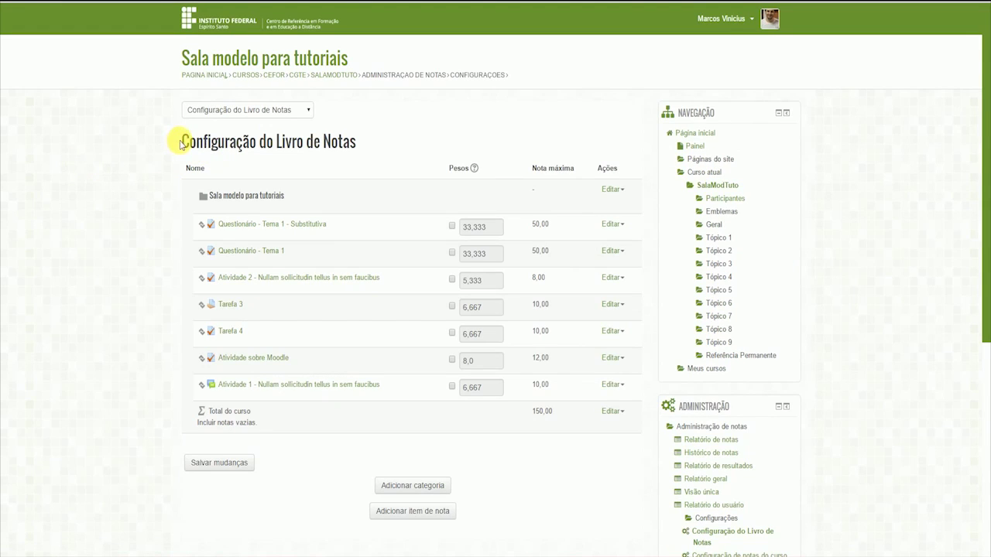
drag(186, 142, 287, 145)
click(232, 171)
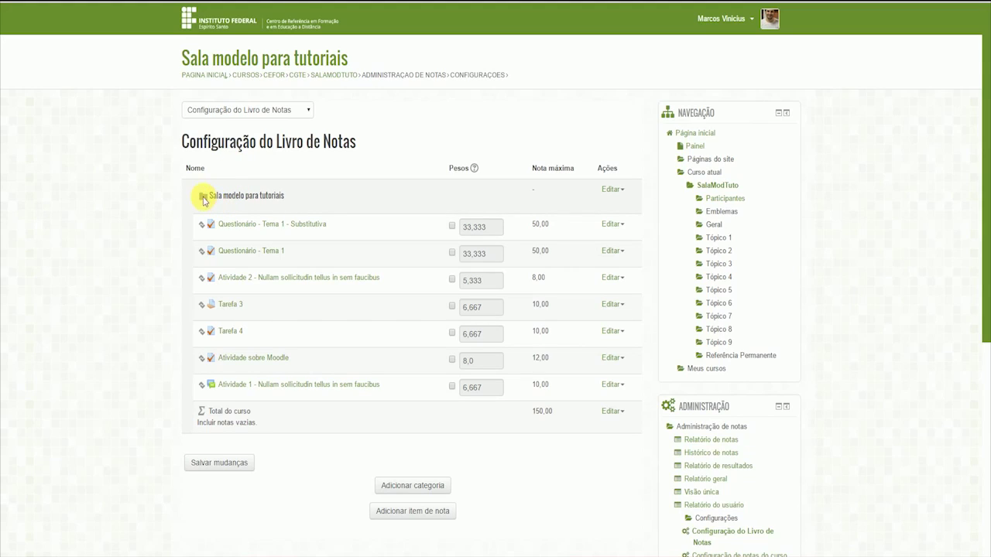
- Examine the course category, the two Questionário - Tema 1 items, their maximum grades and the course total
triple_click(236, 195)
click(278, 197)
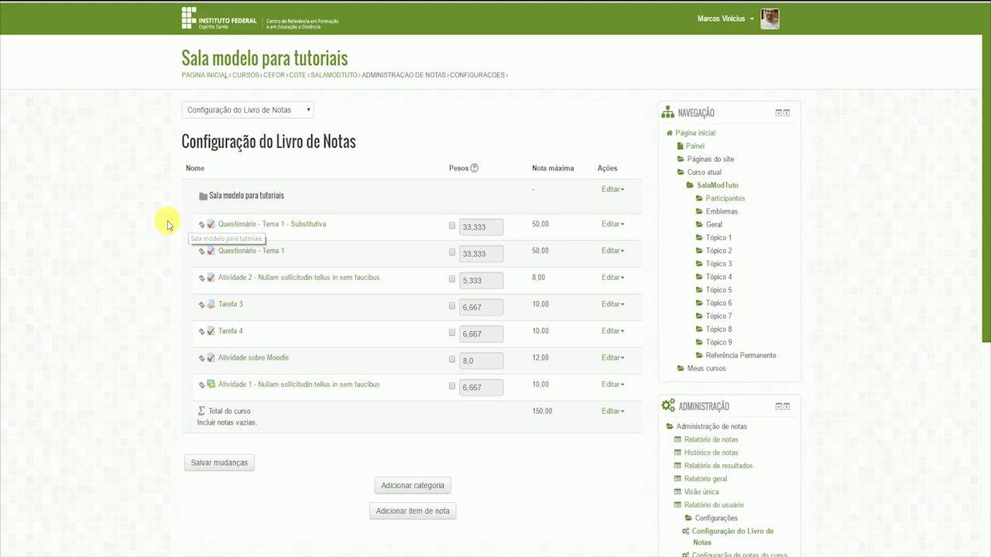
drag(194, 256, 319, 215)
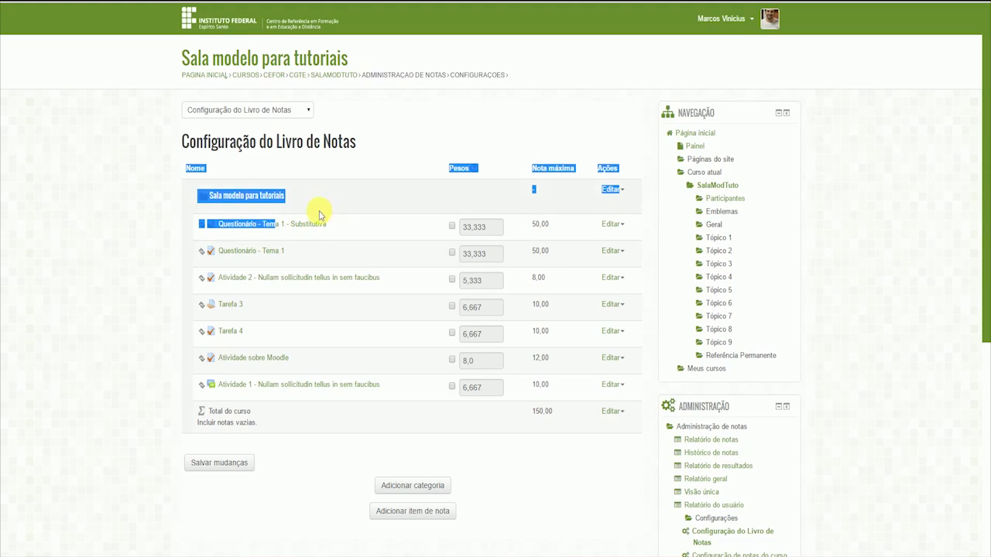
drag(294, 250, 203, 250)
drag(352, 232, 222, 224)
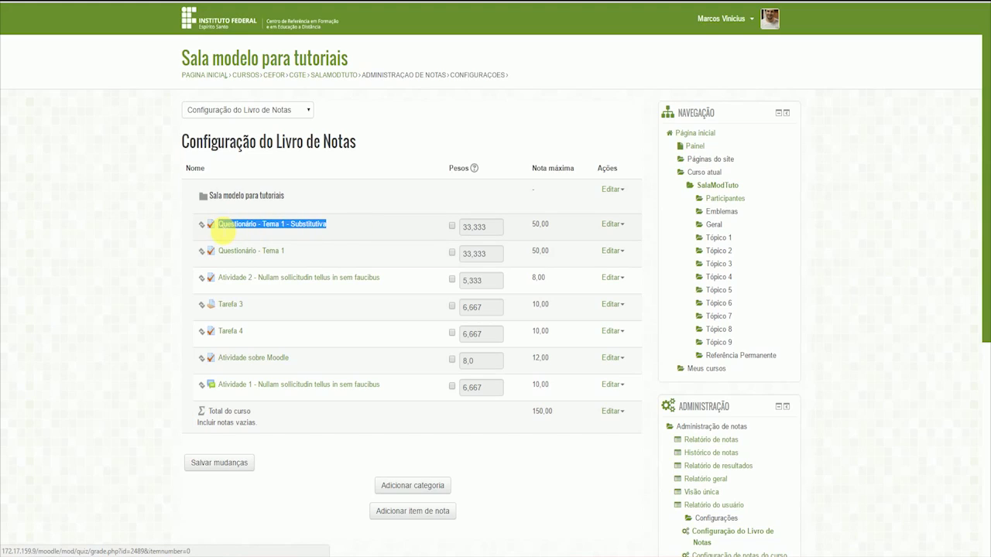
click(366, 194)
double_click(539, 225)
click(542, 228)
double_click(540, 250)
click(553, 251)
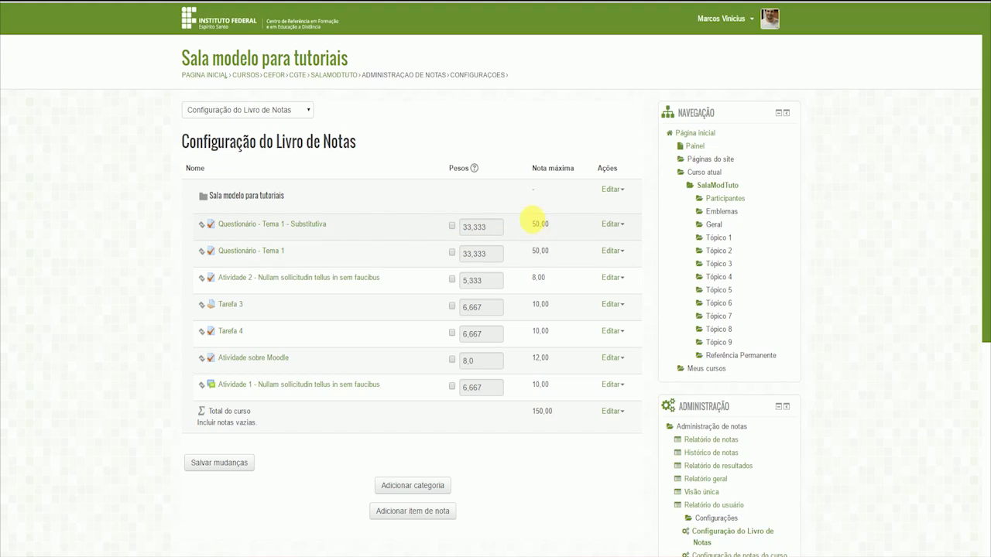
drag(558, 416, 531, 412)
click(534, 411)
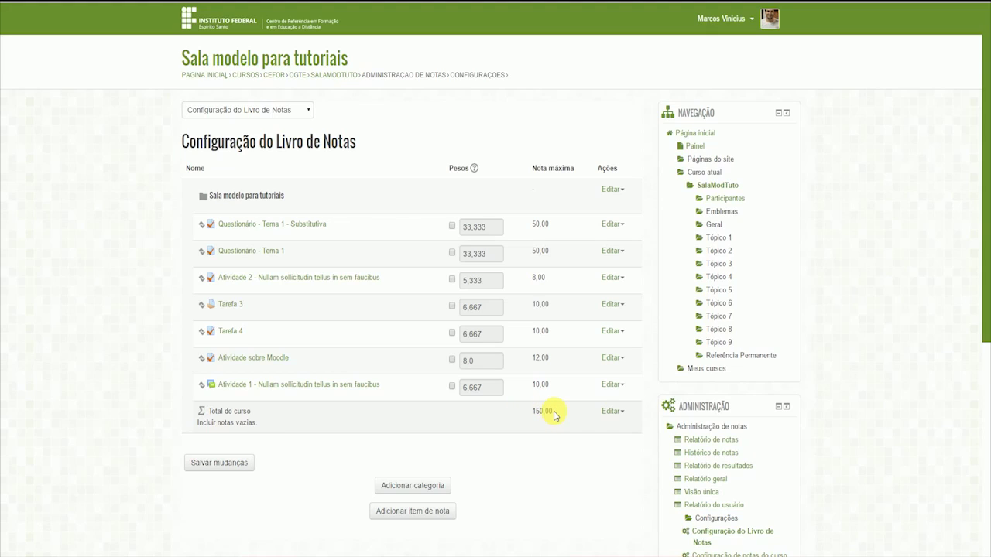
drag(554, 414, 518, 416)
click(542, 410)
click(509, 411)
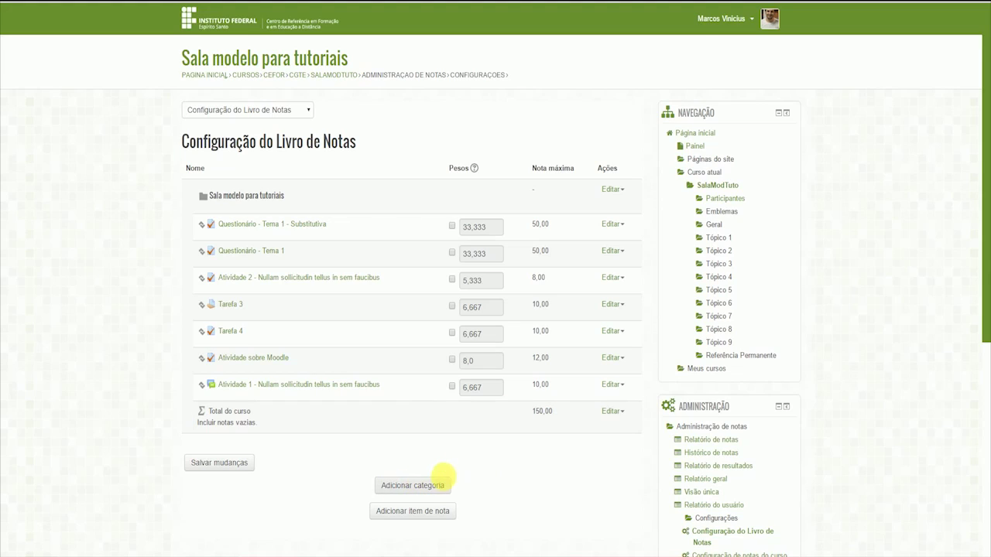
- Start a new grade category named "Prova 1" with the aggregation method Maior nota
click(417, 490)
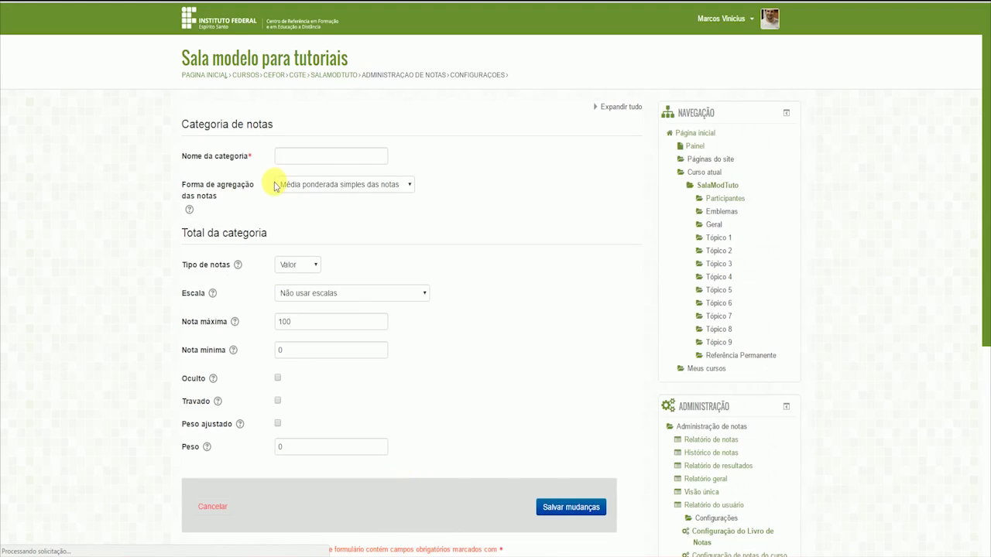
click(308, 159)
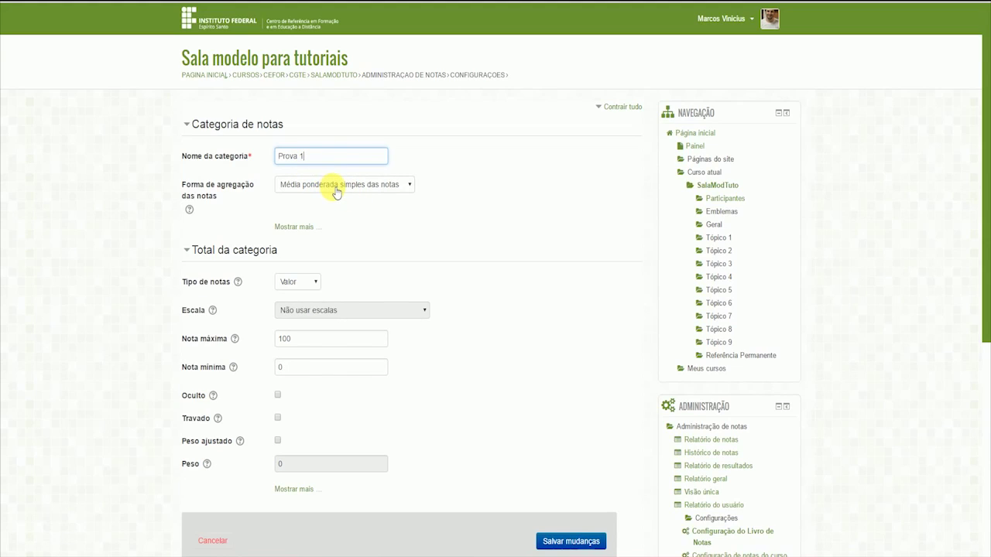
click(335, 190)
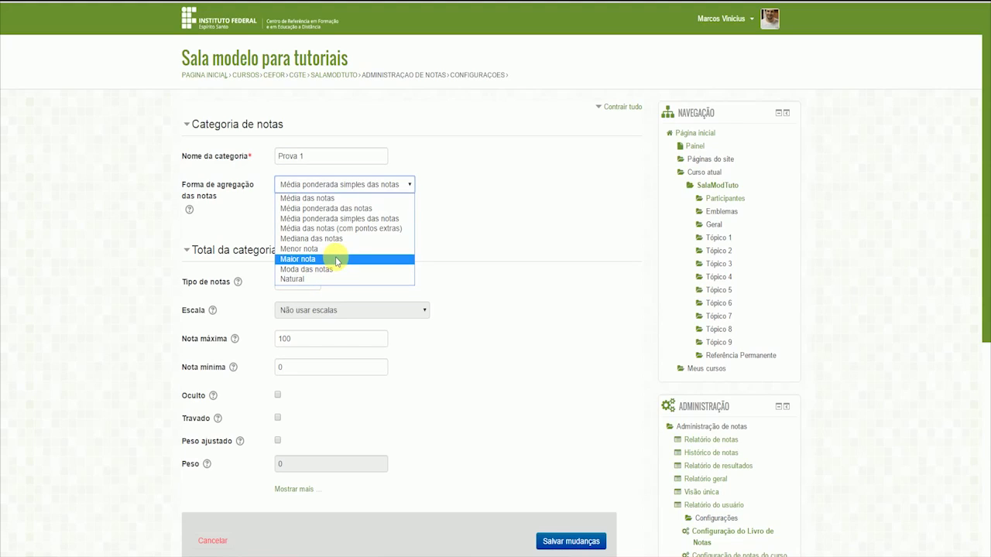
click(336, 259)
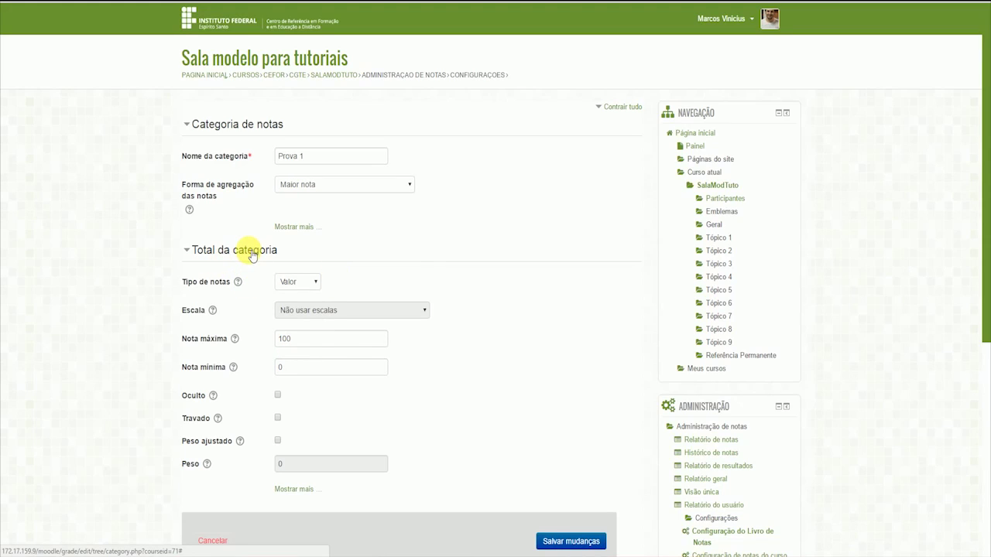
- Set the category total's maximum grade to 50 and save the new category
drag(302, 250, 194, 250)
click(326, 250)
drag(311, 338, 265, 341)
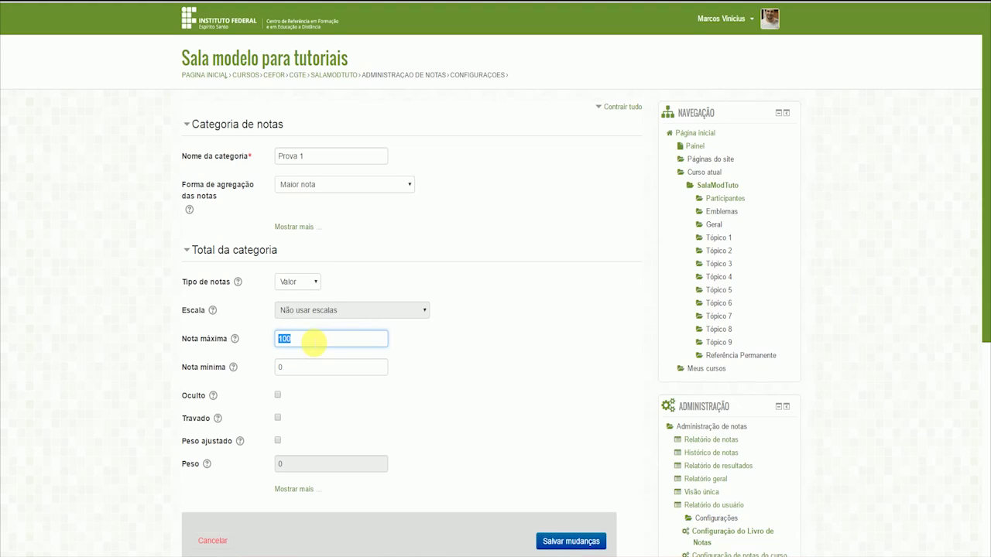
text(50)
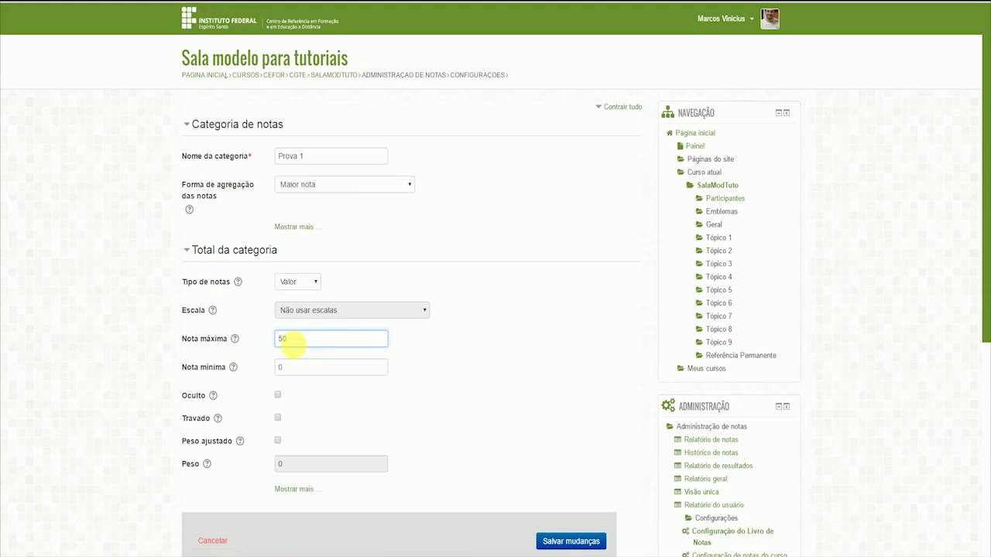
click(579, 540)
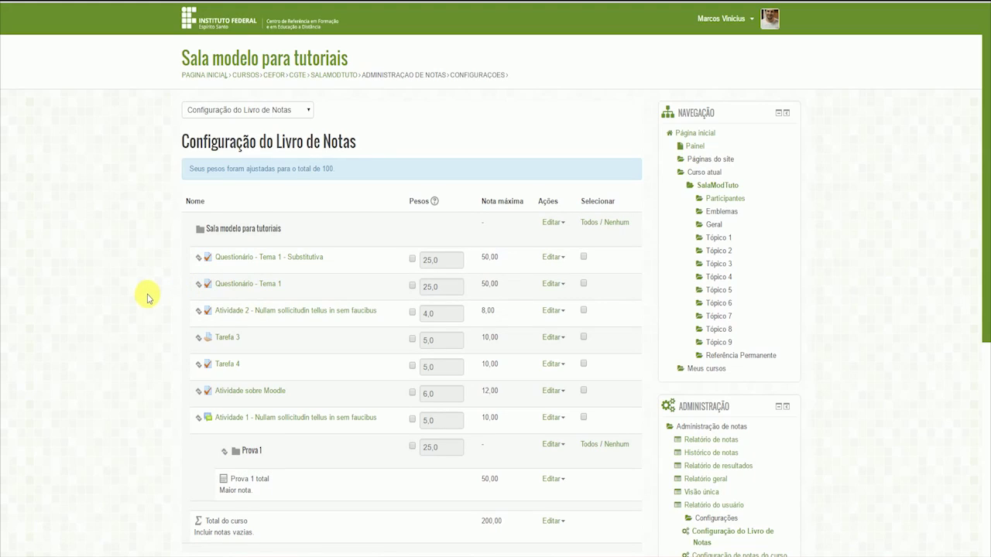
- Move the grade item "Questionário - Tema 1" into the Prova 1 category
scroll(147, 297, down, 2)
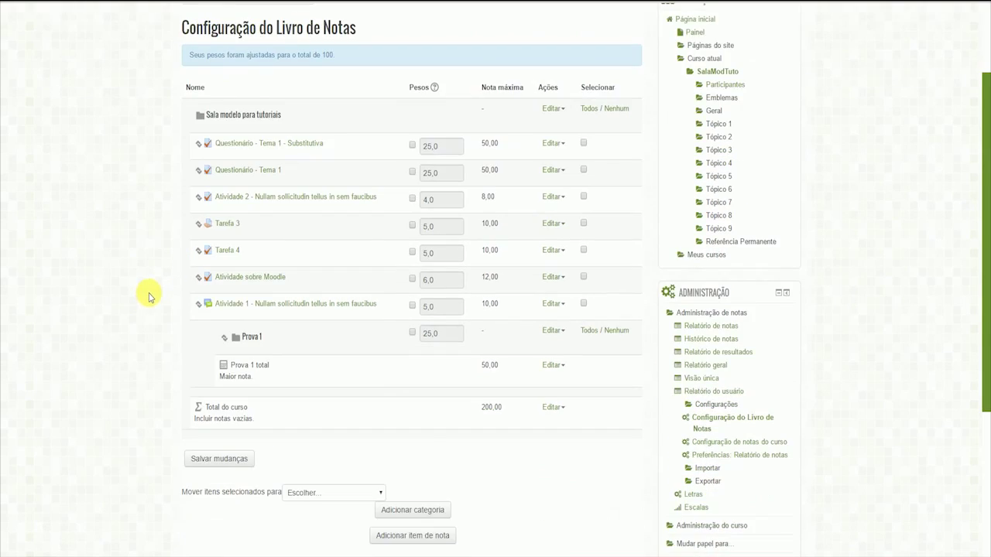
click(198, 173)
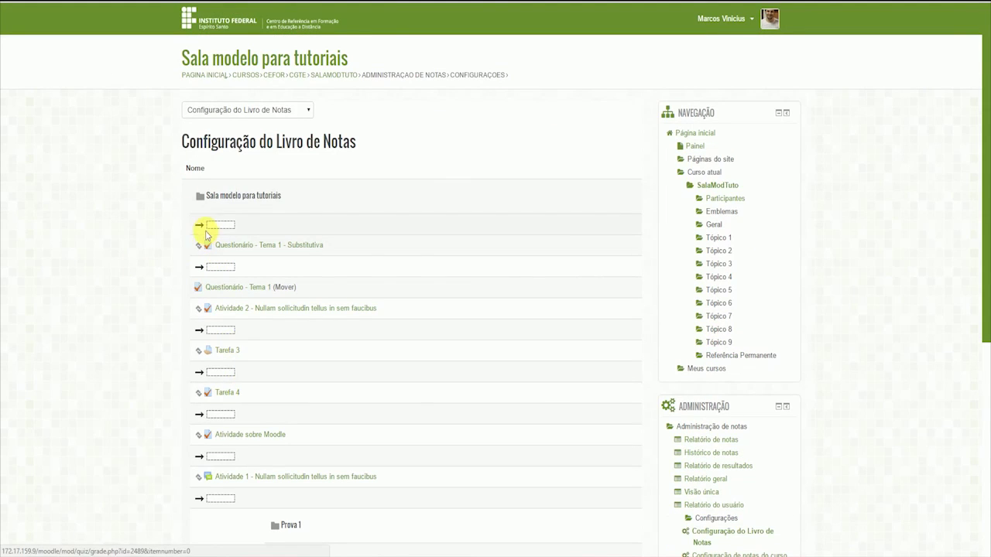
scroll(400, 338, down, 2)
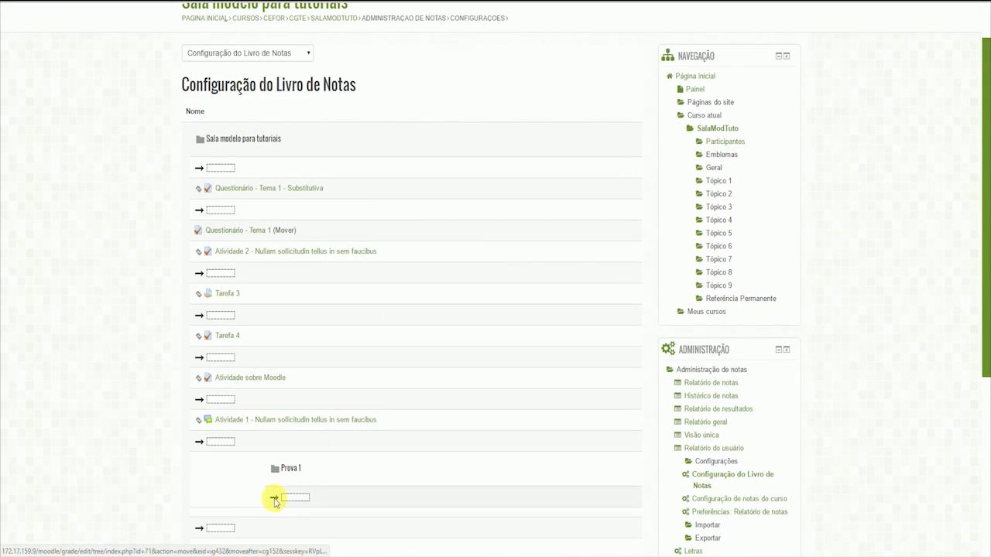
click(274, 499)
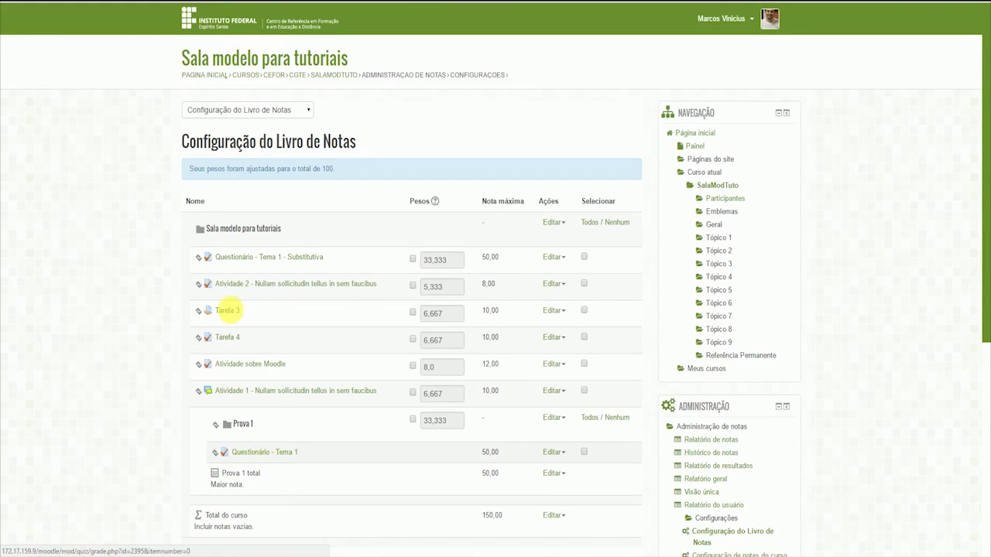
- Move "Questionário - Tema 1 - Substitutiva" into the Prova 1 category, above "Questionário - Tema 1"
click(199, 257)
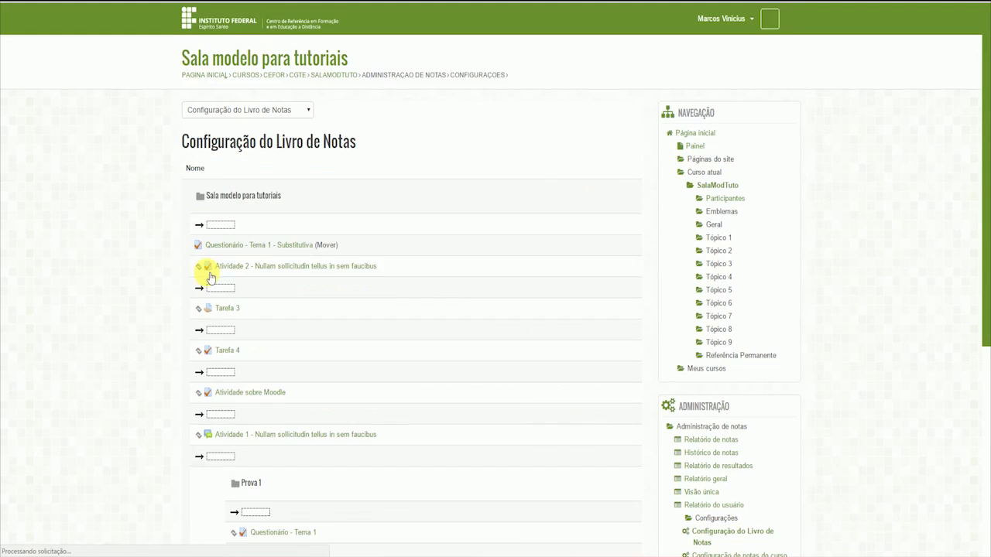
scroll(249, 460, down, 2)
scroll(249, 461, down, 3)
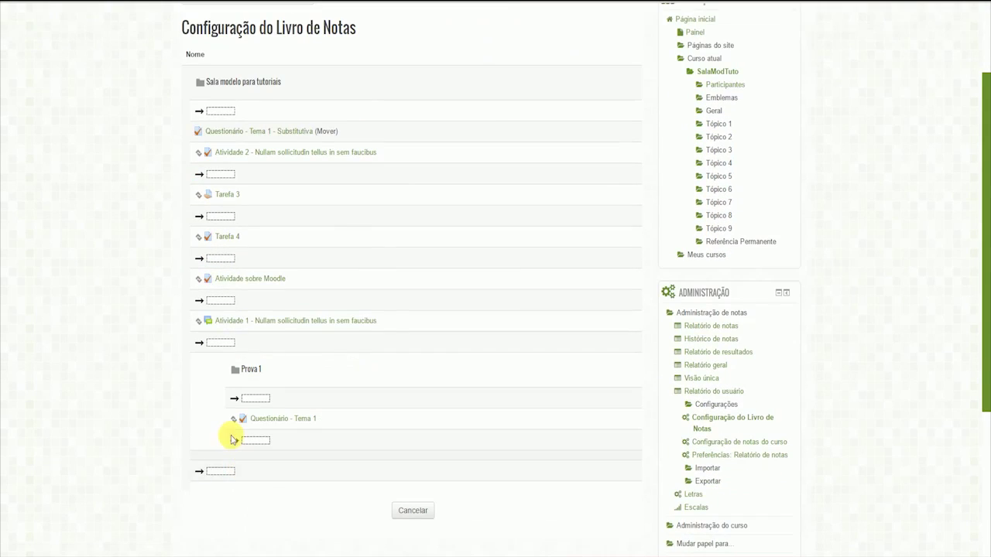
click(234, 400)
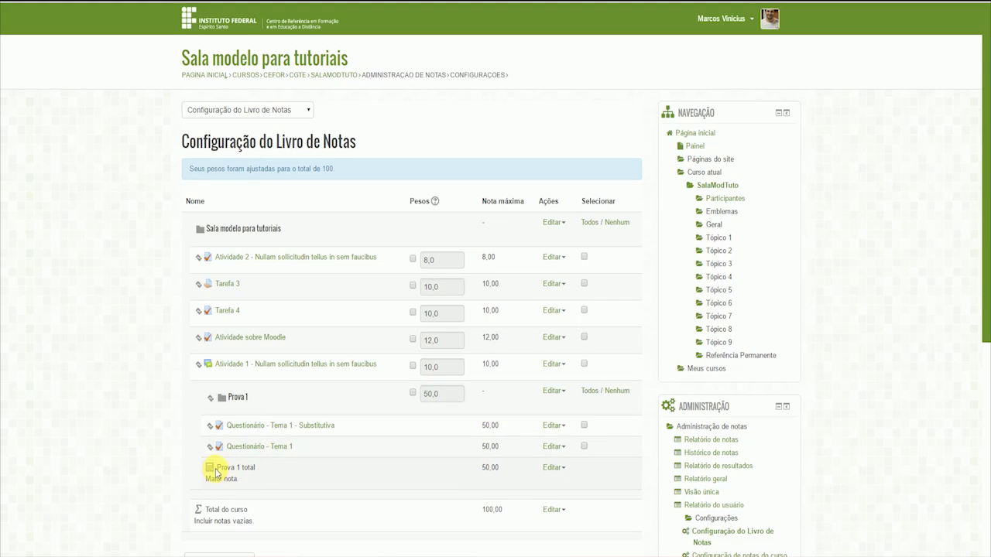
- Review the Prova 1 category's aggregation method and total, and the overall course total
drag(250, 477, 215, 481)
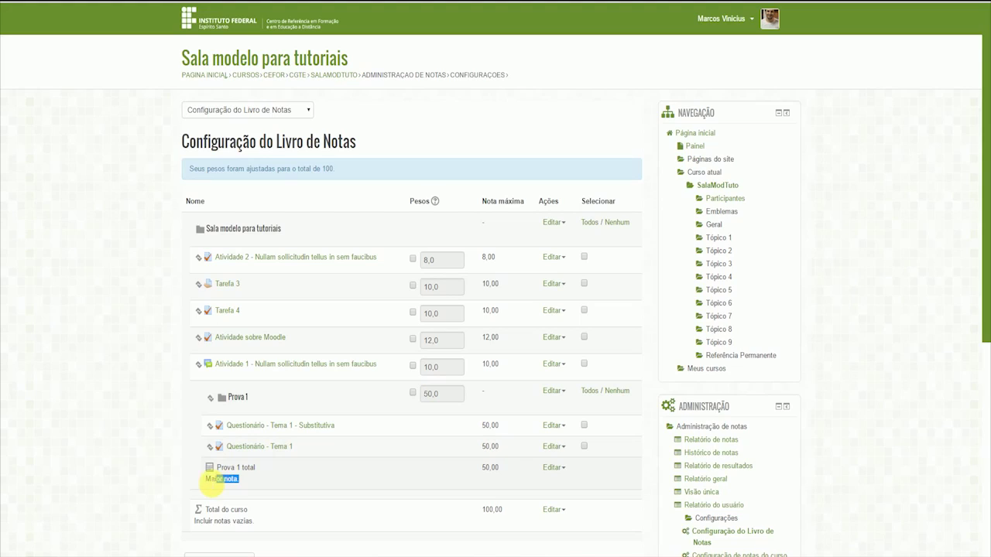
click(494, 469)
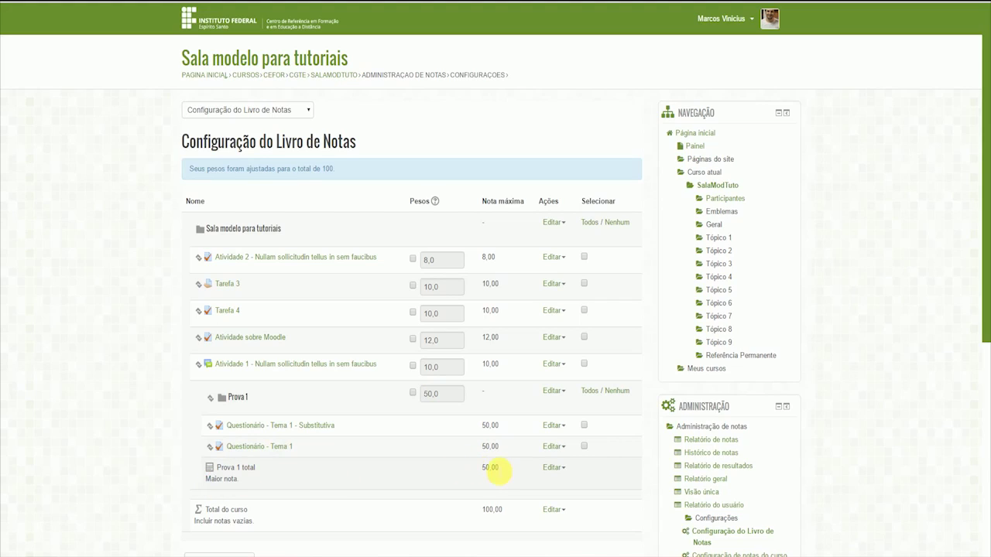
click(502, 470)
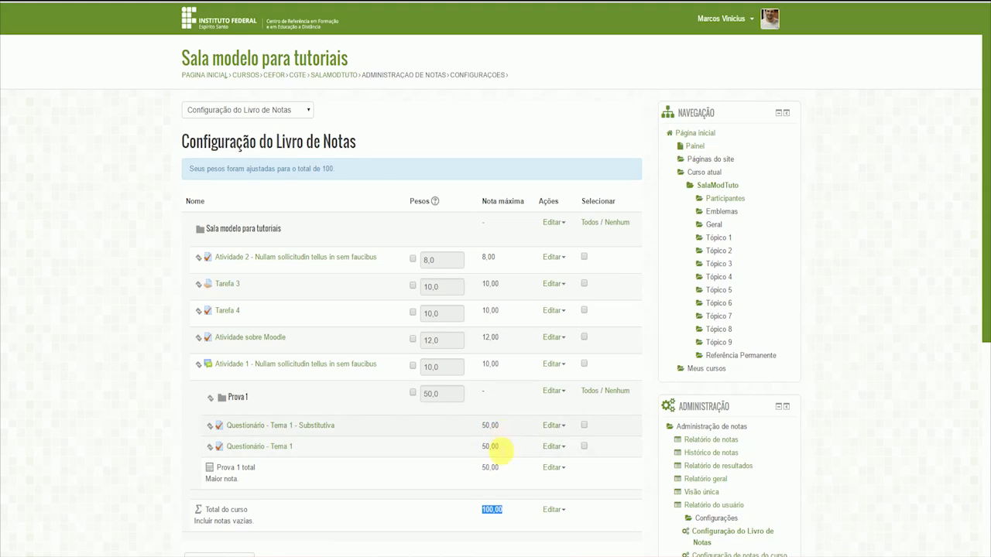
click(507, 499)
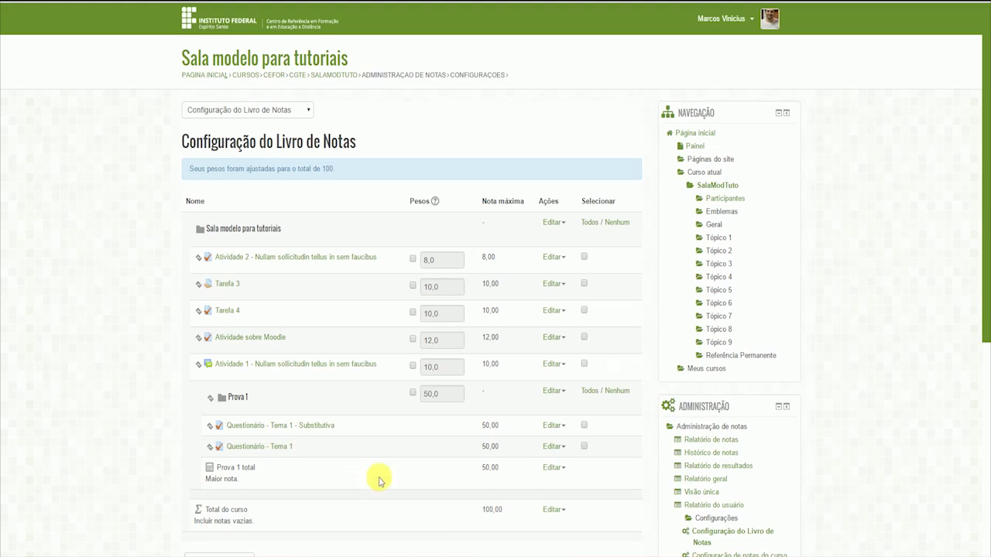
drag(986, 254, 986, 314)
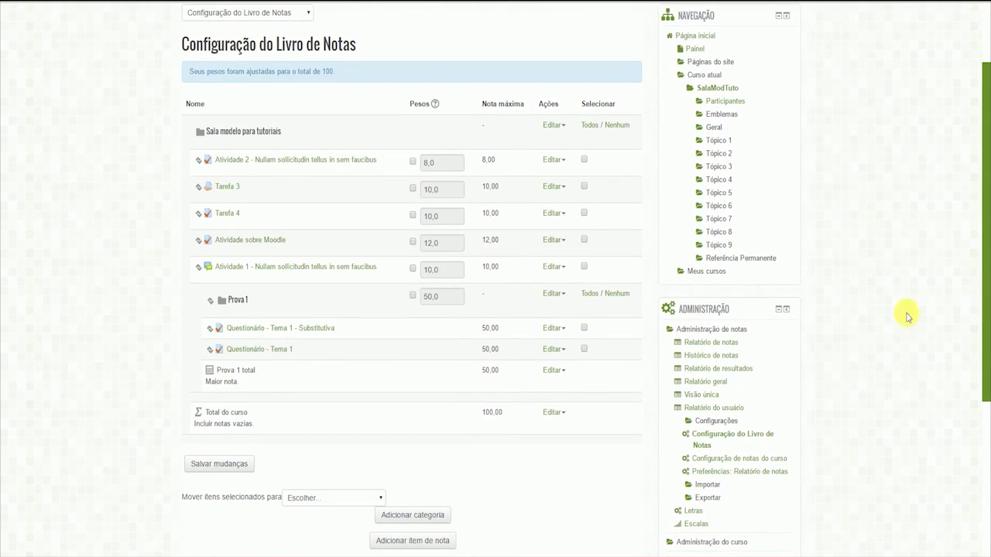